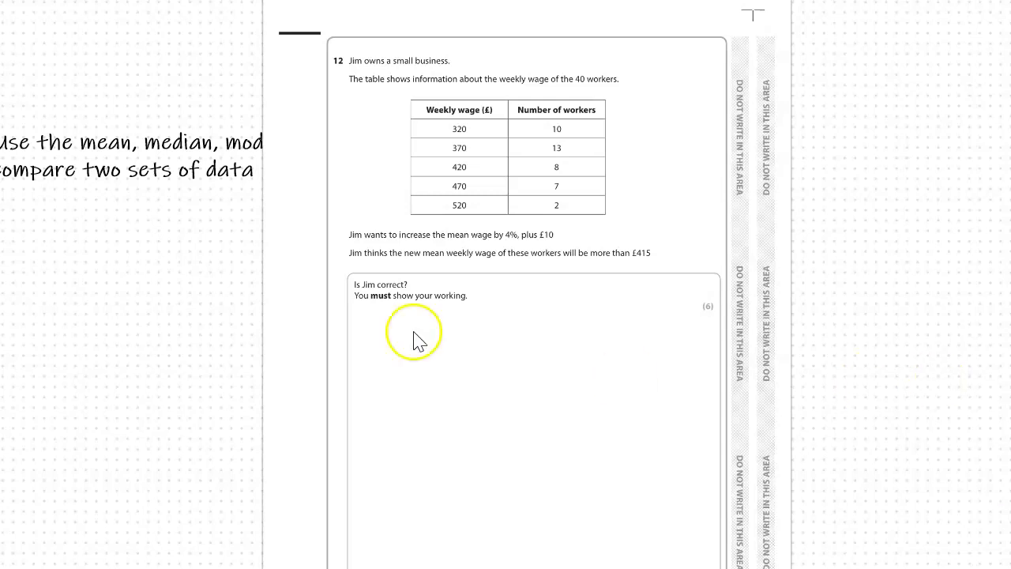
- Place the 'Use the mean, median, mode and range' heading right of the wage table and fine-tune it
mouse_move(138, 162)
left_mouse_down()
mouse_move(284, 199)
mouse_move(742, 204)
mouse_move(747, 110)
mouse_move(759, 79)
left_mouse_up()
mouse_move(364, 237)
left_mouse_down()
mouse_move(305, 256)
mouse_move(264, 244)
left_mouse_up()
mouse_move(801, 90)
left_mouse_down()
mouse_move(814, 134)
mouse_move(800, 139)
left_mouse_up()
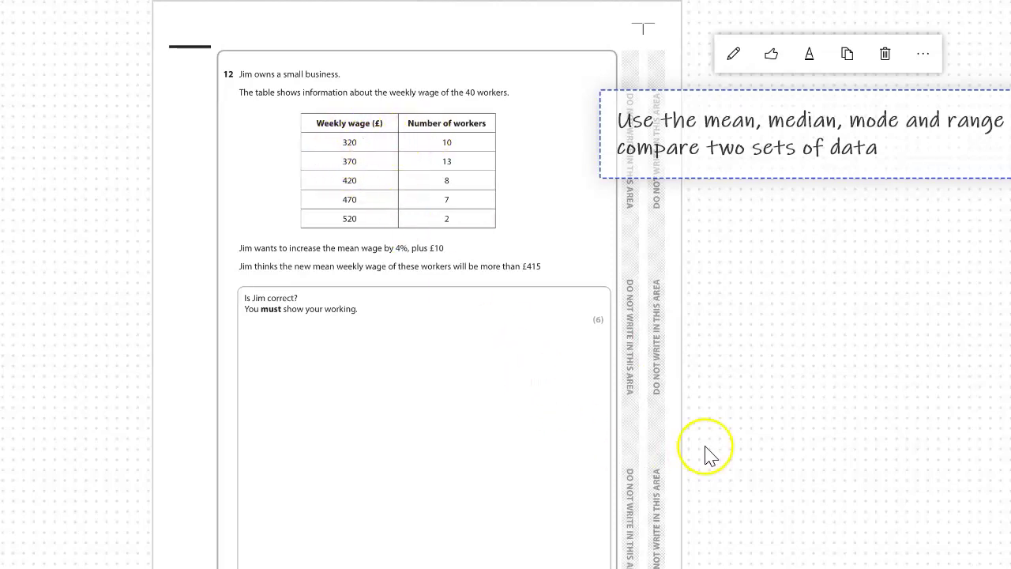
- Shift the exam page image further left on the board
left_click_drag(501, 449, 403, 446)
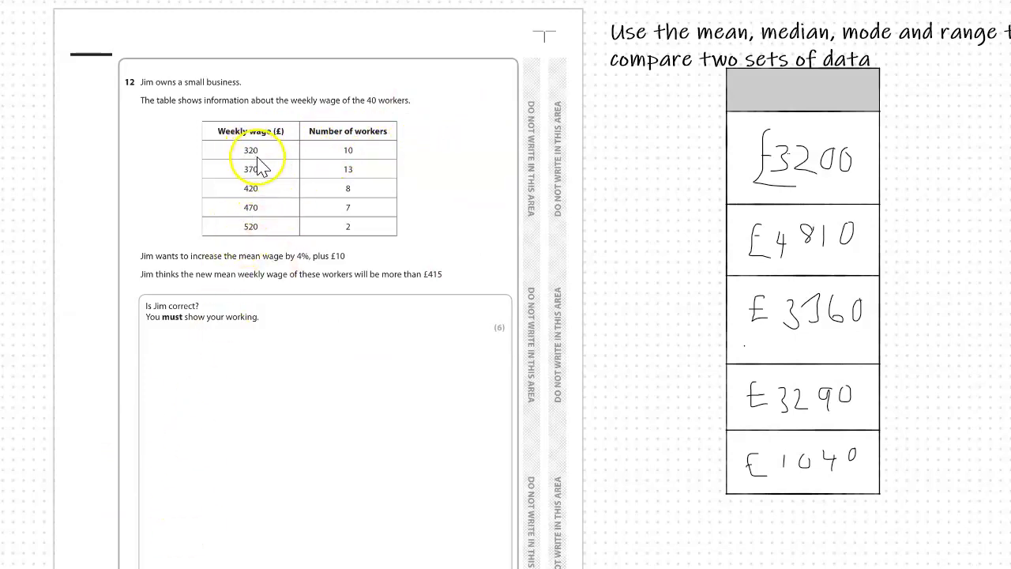
- Draw a times sign between 320 and 10, and arrows from rows 10 and 13 to £3200 and £4810
mouse_move(294, 147)
left_mouse_down()
mouse_move(305, 159)
mouse_move(294, 159)
left_mouse_up()
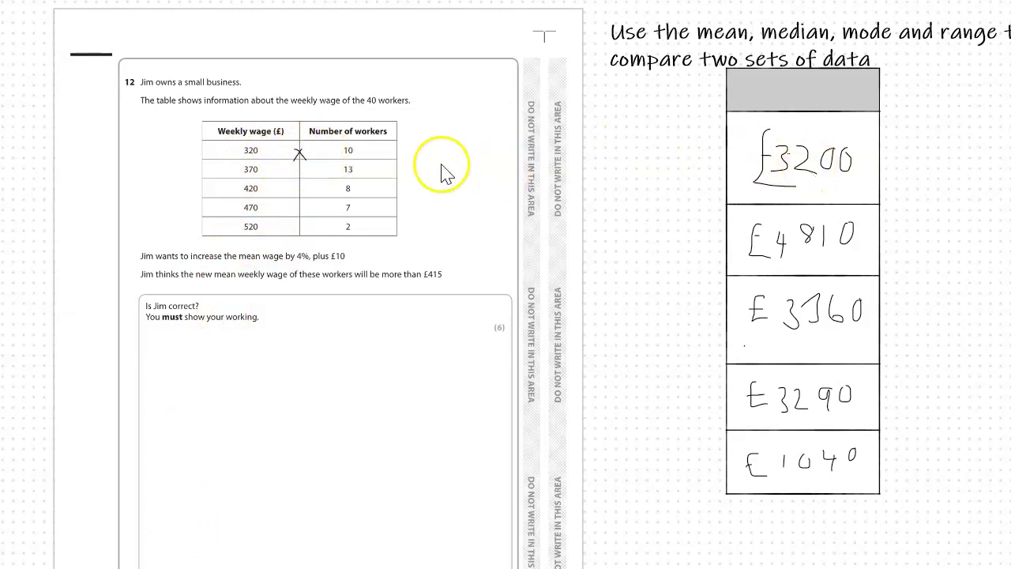
mouse_move(386, 151)
left_mouse_down()
mouse_move(718, 156)
mouse_move(697, 166)
left_mouse_up()
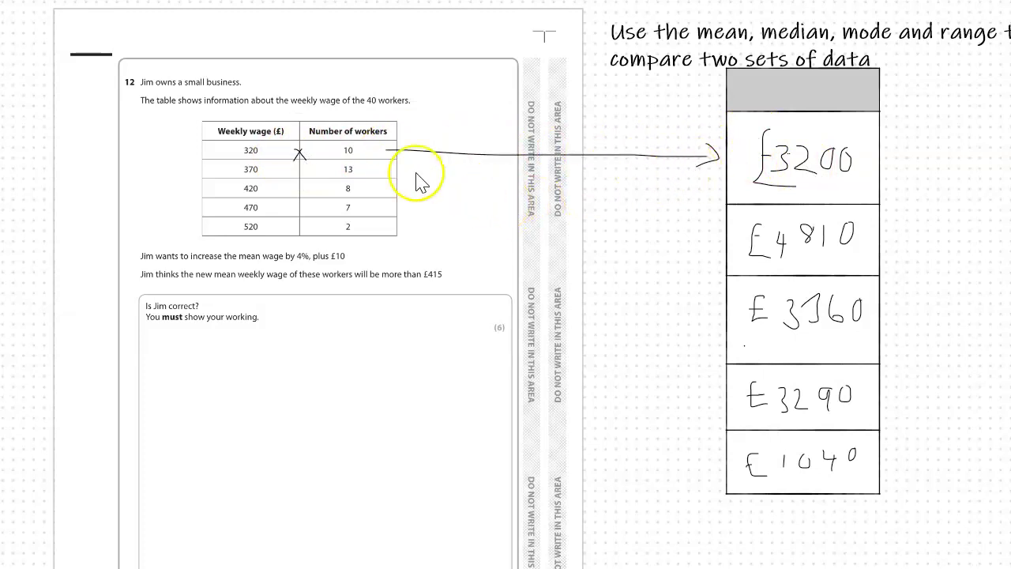
mouse_move(381, 165)
left_mouse_down()
mouse_move(714, 231)
mouse_move(701, 237)
left_mouse_up()
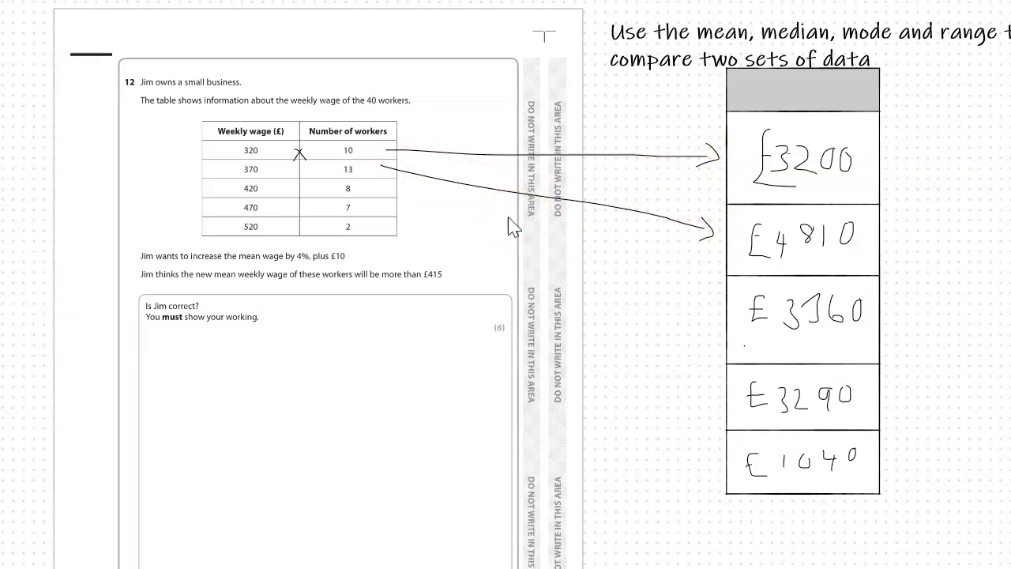